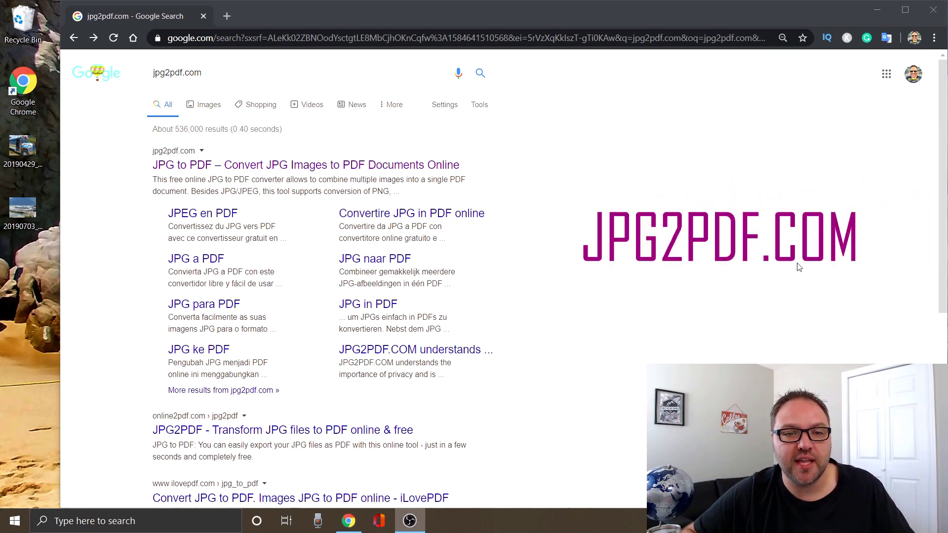
Open the jpg2pdf.com JPG to PDF result and scroll down to the Drop Your Files Here area
{"action": "left_click", "coordinate": [337, 167]}
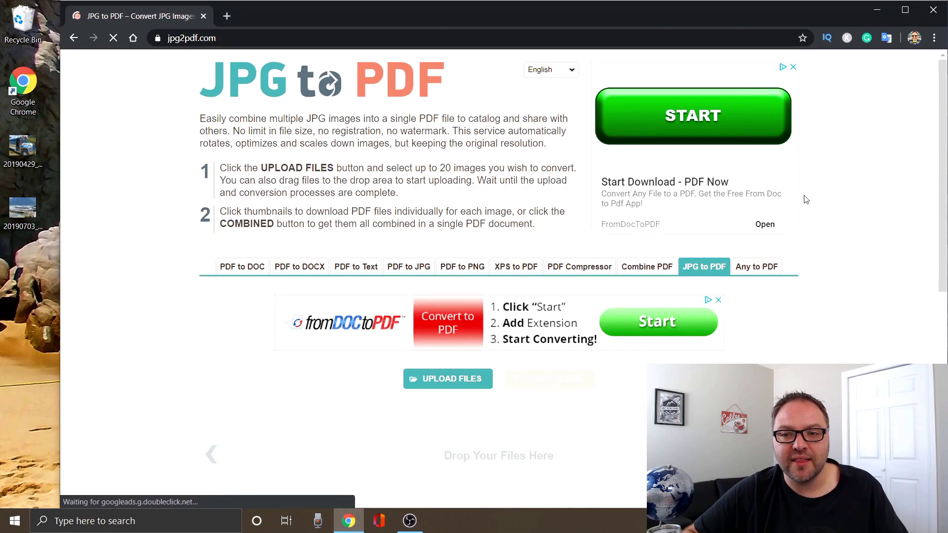
{"action": "scroll", "coordinate": [876, 207], "scroll_direction": "down", "scroll_amount": 1}
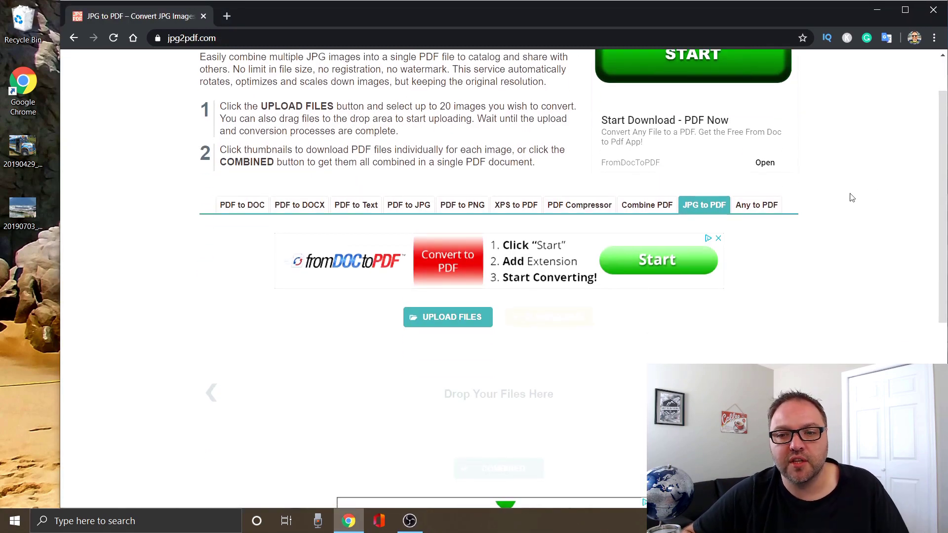
{"action": "scroll", "coordinate": [858, 182], "scroll_direction": "up", "scroll_amount": 1}
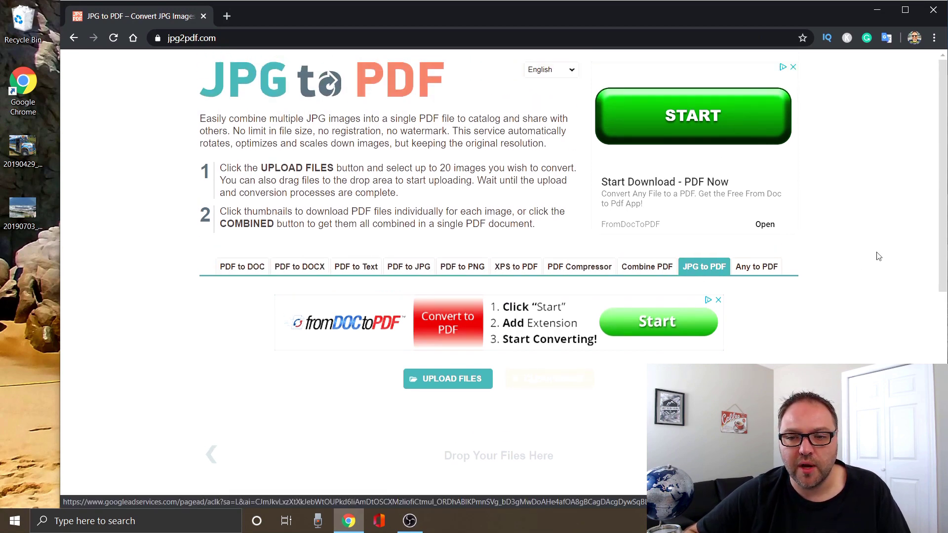
{"action": "scroll", "coordinate": [879, 256], "scroll_direction": "down", "scroll_amount": 1}
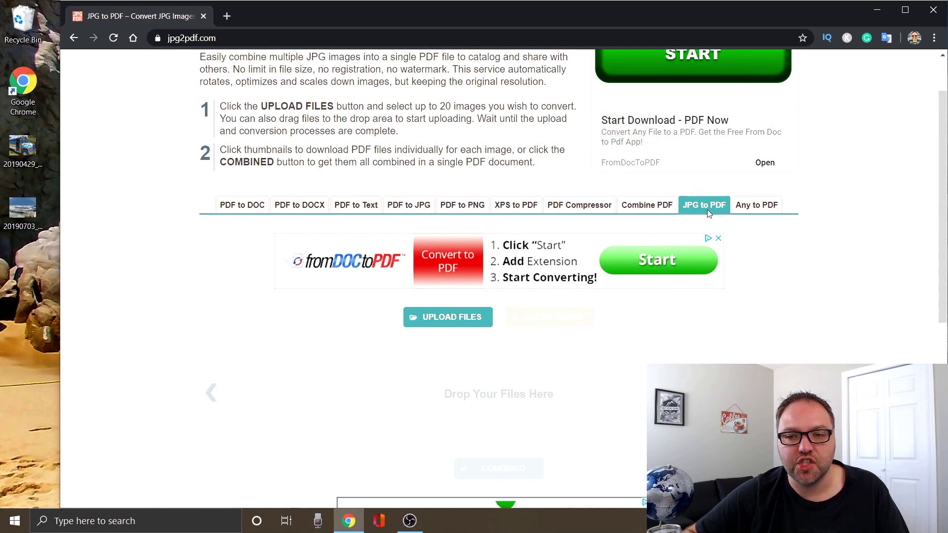
{"action": "scroll", "coordinate": [879, 186], "scroll_direction": "up", "scroll_amount": 1}
{"action": "scroll", "coordinate": [880, 186], "scroll_direction": "down", "scroll_amount": 1}
{"action": "scroll", "coordinate": [879, 186], "scroll_direction": "down", "scroll_amount": 1}
{"action": "scroll", "coordinate": [879, 186], "scroll_direction": "down", "scroll_amount": 1}
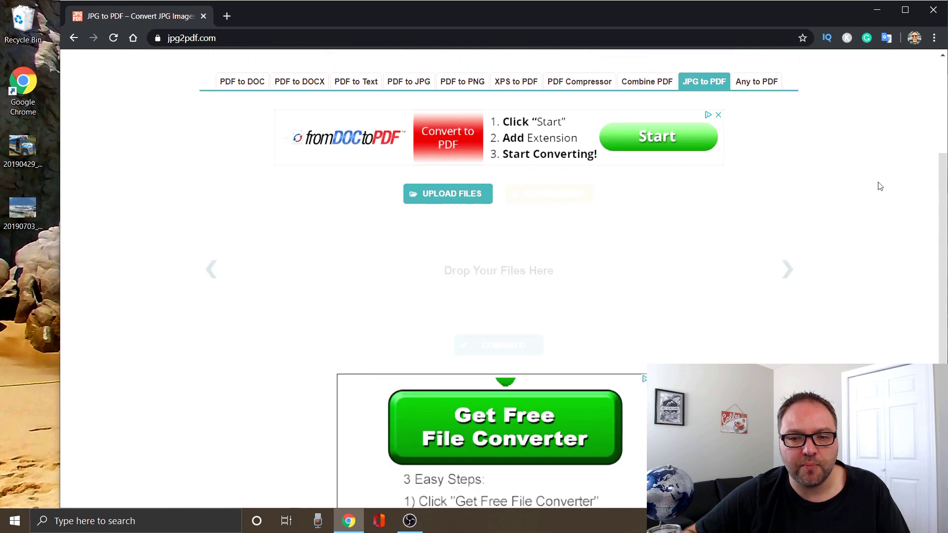
{"action": "scroll", "coordinate": [880, 186], "scroll_direction": "down", "scroll_amount": 1}
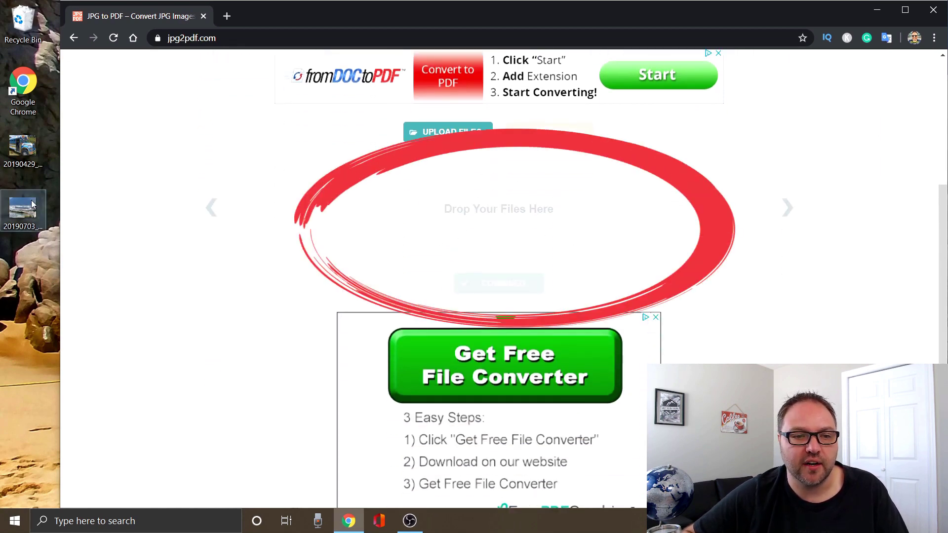
{"action": "double_click", "coordinate": [28, 154]}
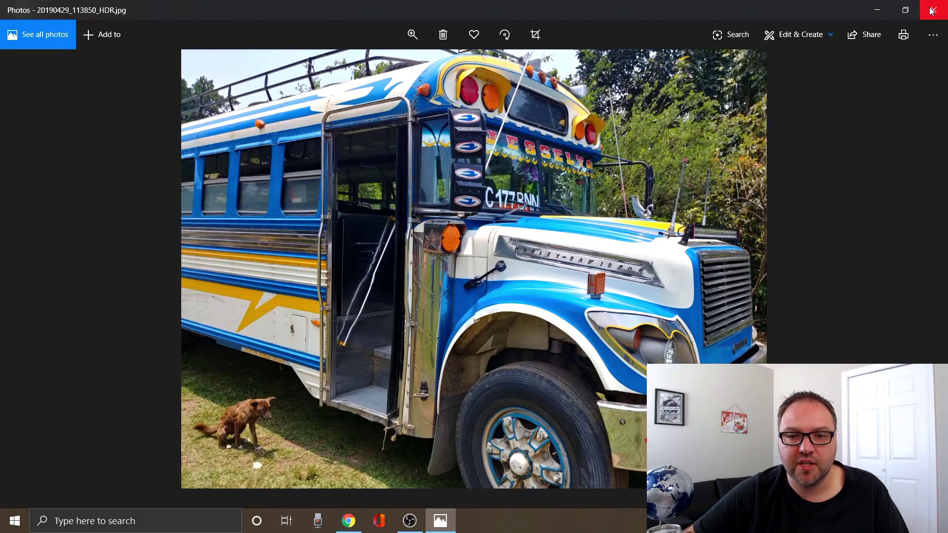
{"action": "left_click", "coordinate": [931, 11]}
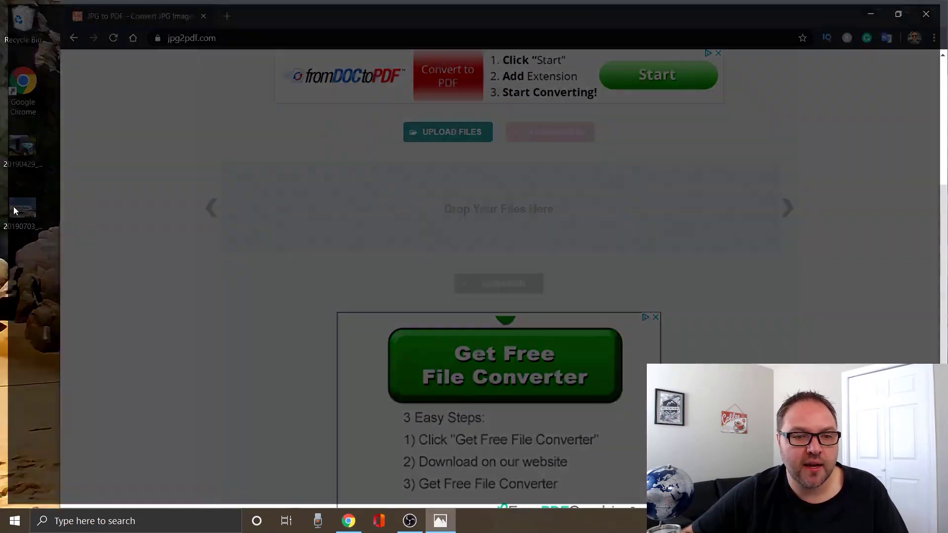
{"action": "double_click", "coordinate": [14, 212]}
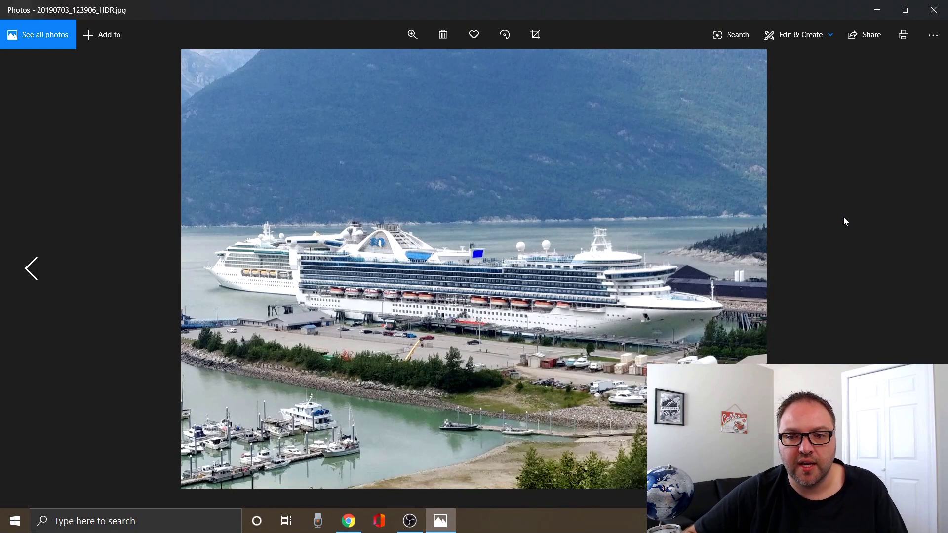
{"action": "left_click", "coordinate": [933, 11]}
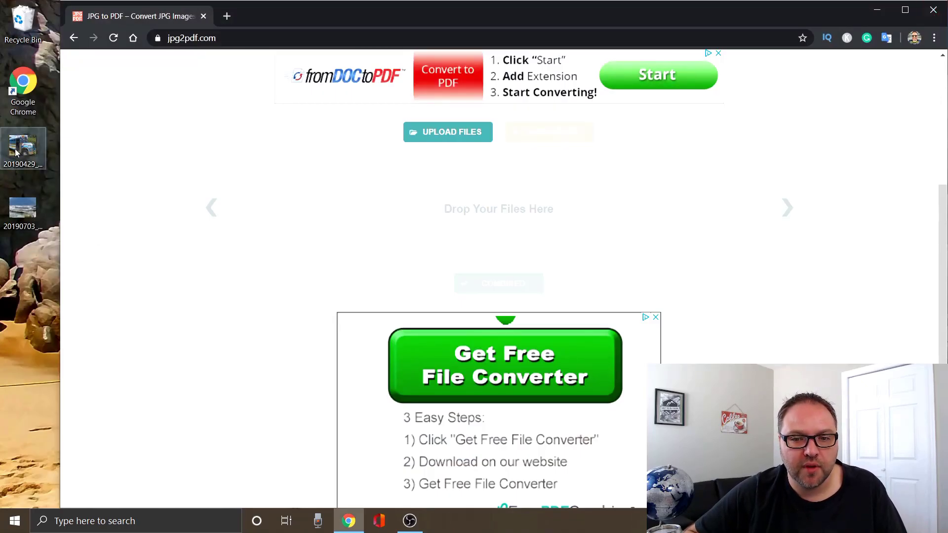
Upload the 20190429 bus JPG by dragging it in, and 20190703_123906_HDR.jpg via UPLOAD FILES
{"action": "left_click_drag", "start_coordinate": [16, 152], "coordinate": [277, 227]}
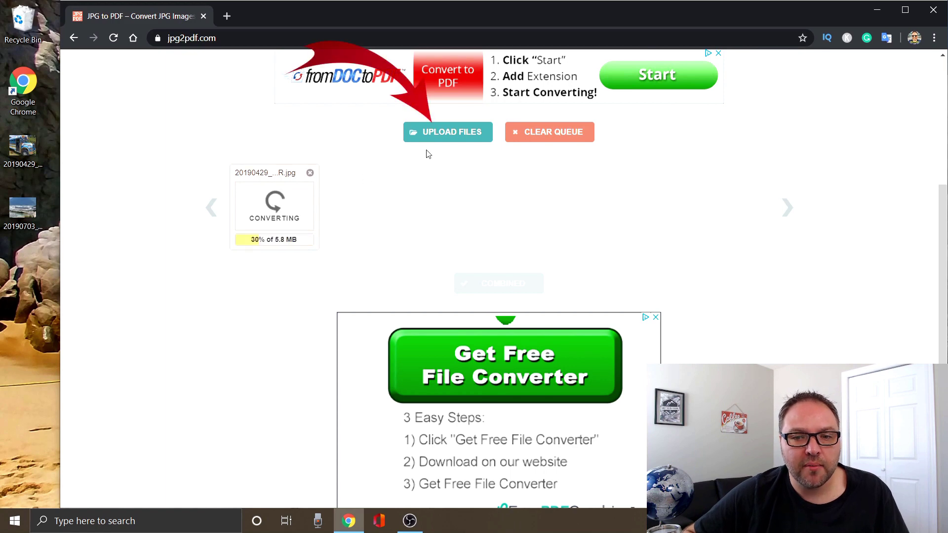
{"action": "left_click", "coordinate": [454, 139]}
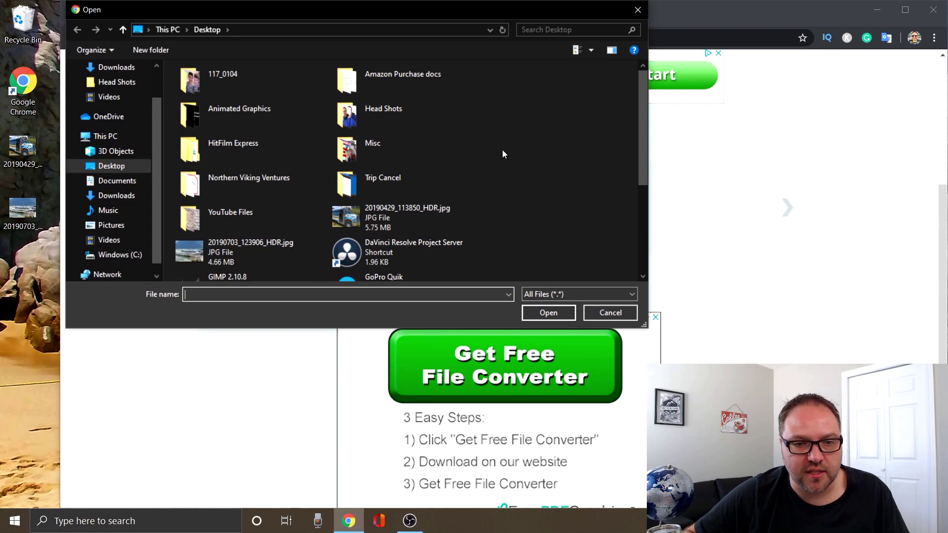
{"action": "left_click", "coordinate": [242, 250]}
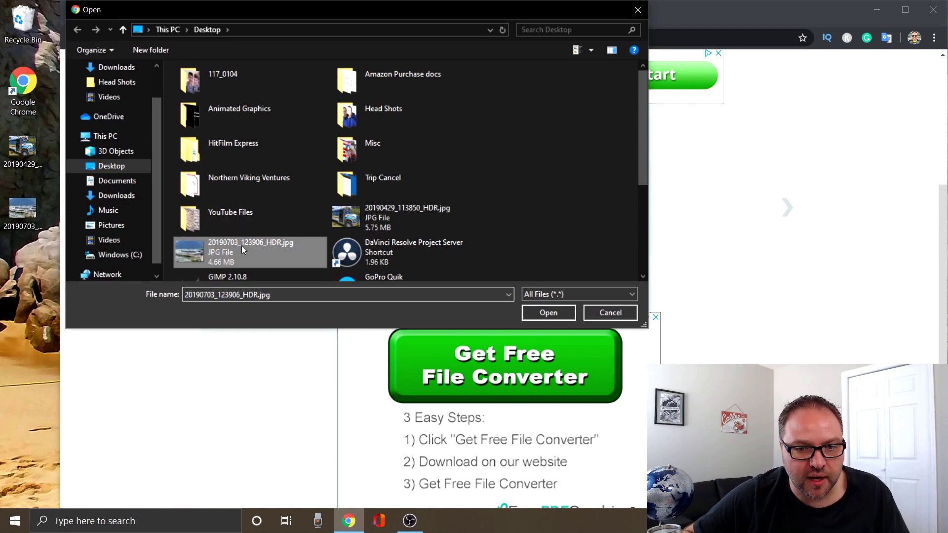
{"action": "left_click", "coordinate": [548, 313]}
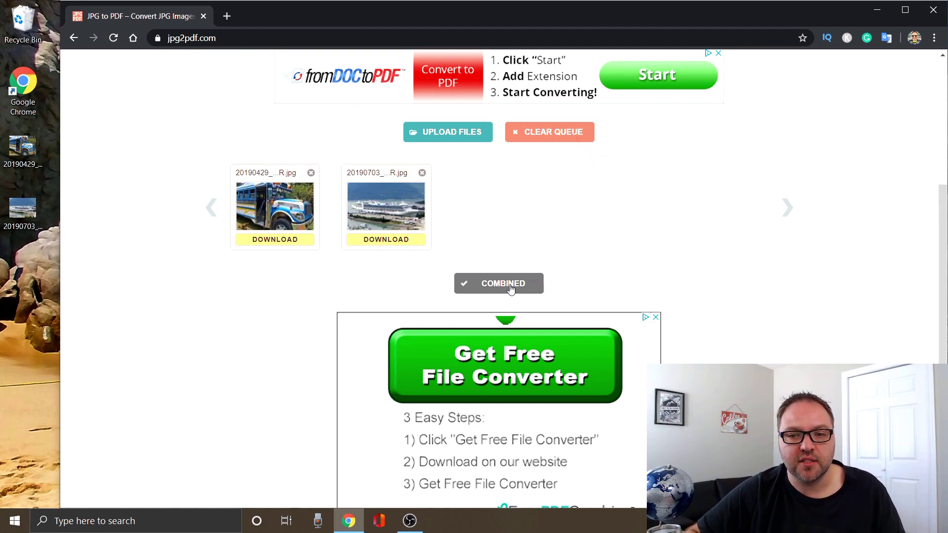
Download the COMBINED PDF and the separate bus and cruise ship PDFs
{"action": "left_click", "coordinate": [505, 285]}
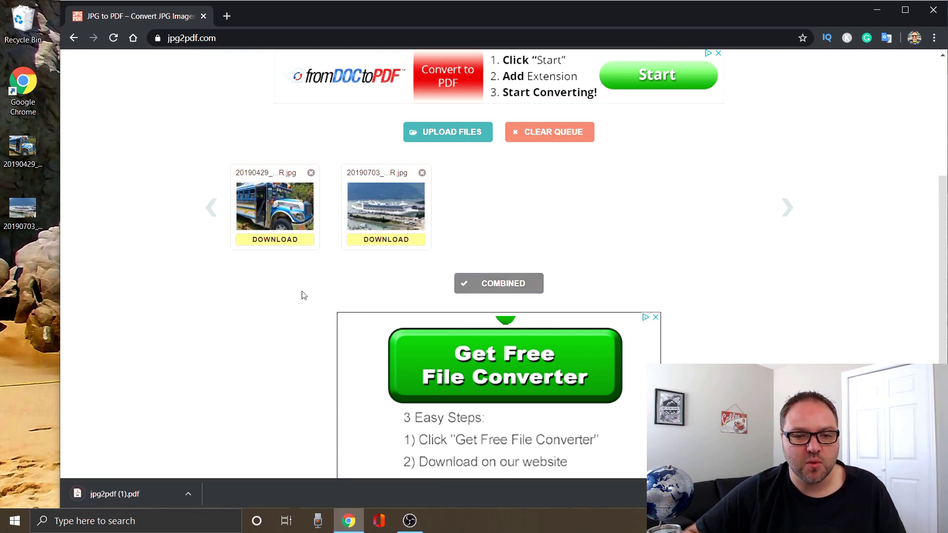
{"action": "left_click", "coordinate": [286, 242]}
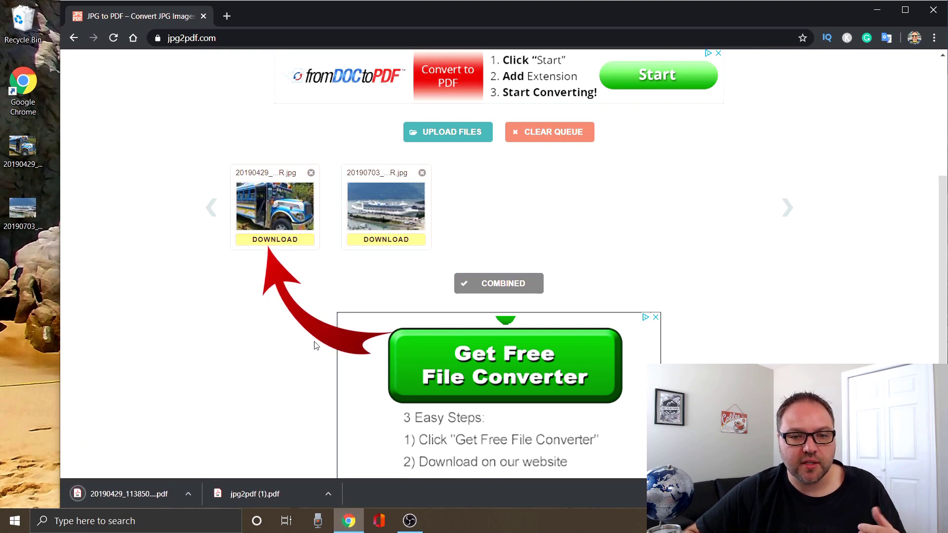
{"action": "left_click", "coordinate": [392, 244]}
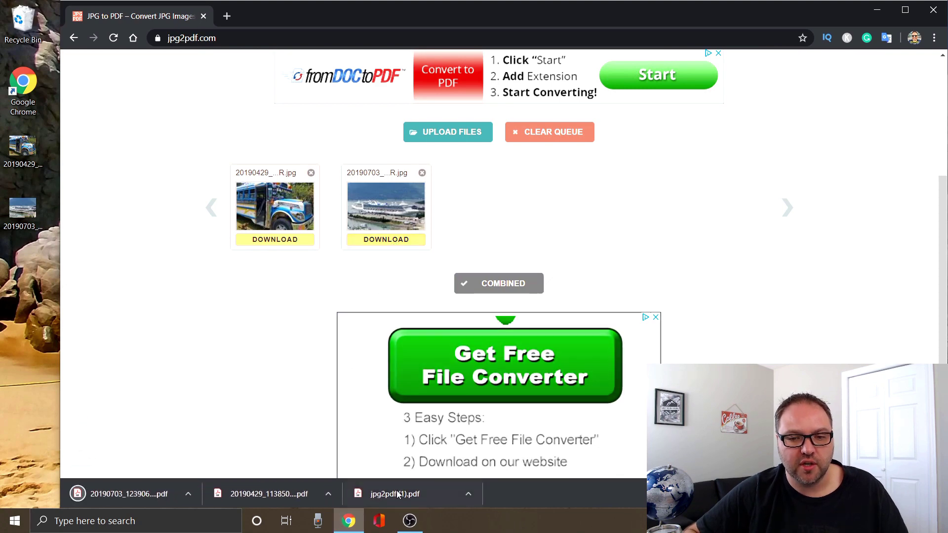
Drag the combined, bus and cruise ship PDFs from the download bar onto the desktop
{"action": "left_click_drag", "start_coordinate": [397, 495], "coordinate": [217, 387]}
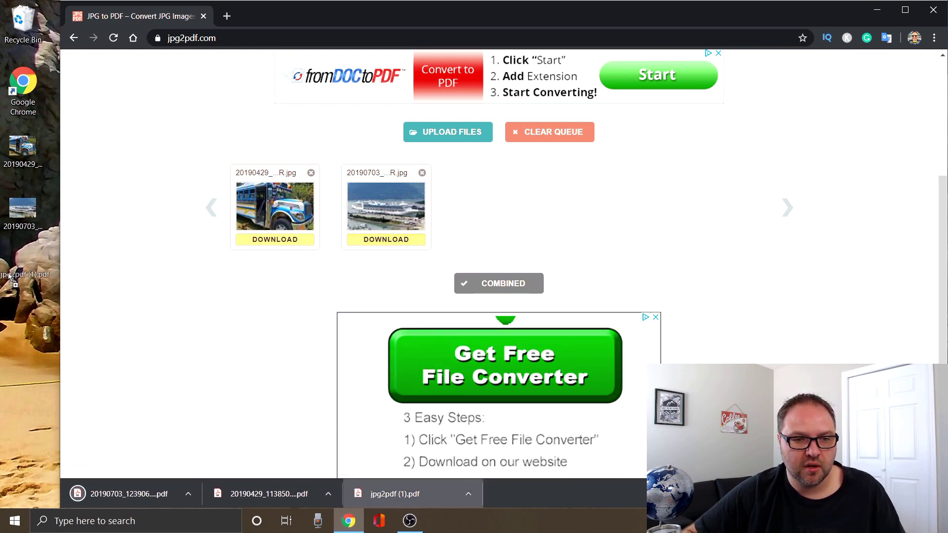
{"action": "left_click_drag", "start_coordinate": [7, 279], "coordinate": [10, 277]}
{"action": "left_click_drag", "start_coordinate": [269, 494], "coordinate": [29, 381]}
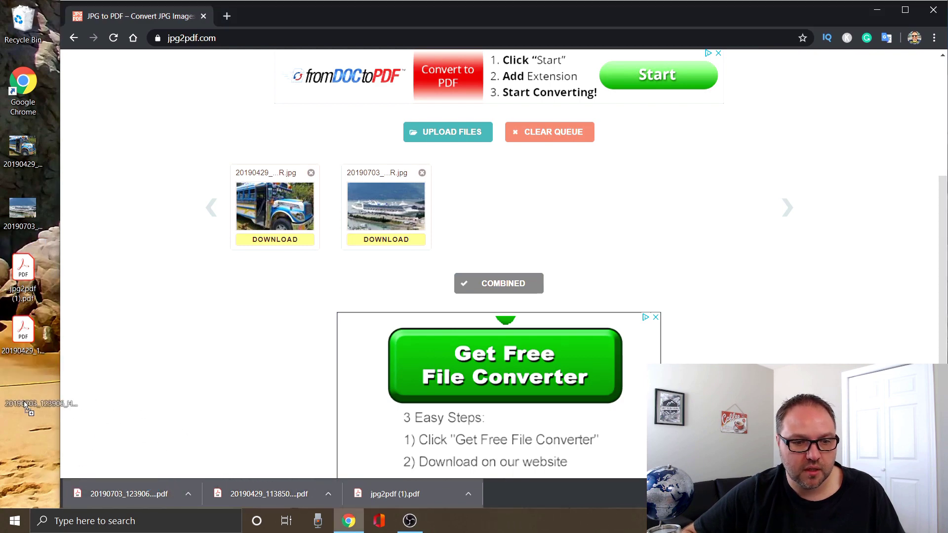
{"action": "left_click_drag", "start_coordinate": [166, 492], "coordinate": [24, 390]}
Open the combined PDF in Acrobat Reader and scroll through its two pages
{"action": "double_click", "coordinate": [23, 271]}
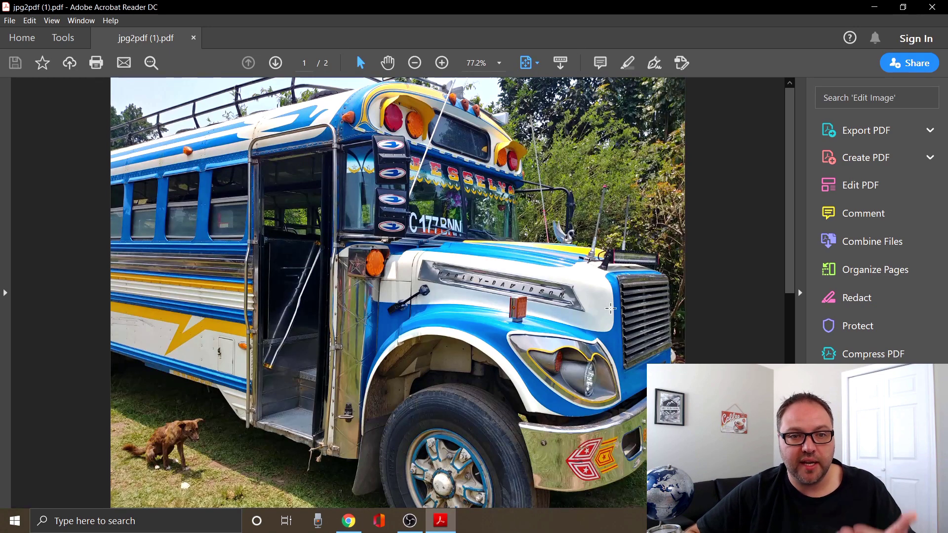
{"action": "scroll", "coordinate": [506, 296], "scroll_direction": "down", "scroll_amount": 3}
{"action": "scroll", "coordinate": [506, 297], "scroll_direction": "up", "scroll_amount": 3}
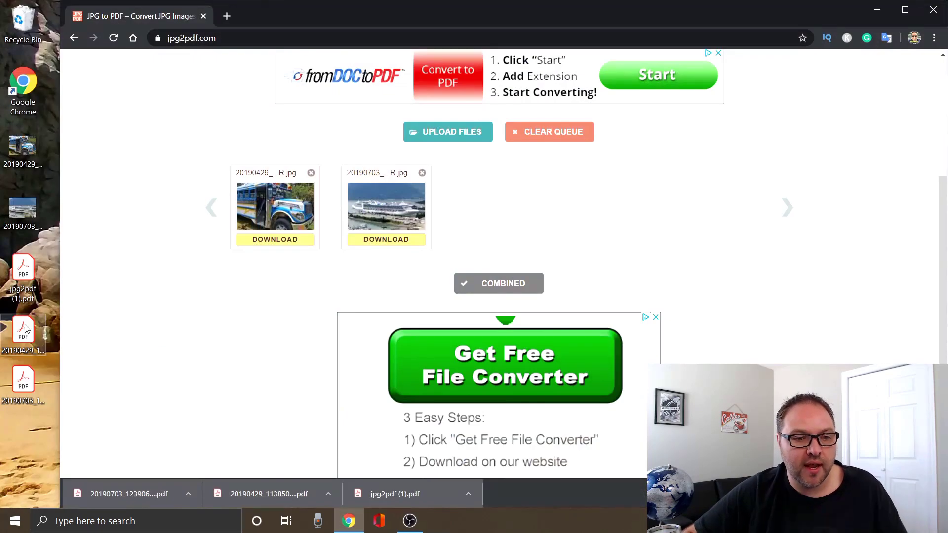
Open the bus photo PDF, close it, then open the cruise ship PDF
{"action": "double_click", "coordinate": [26, 328]}
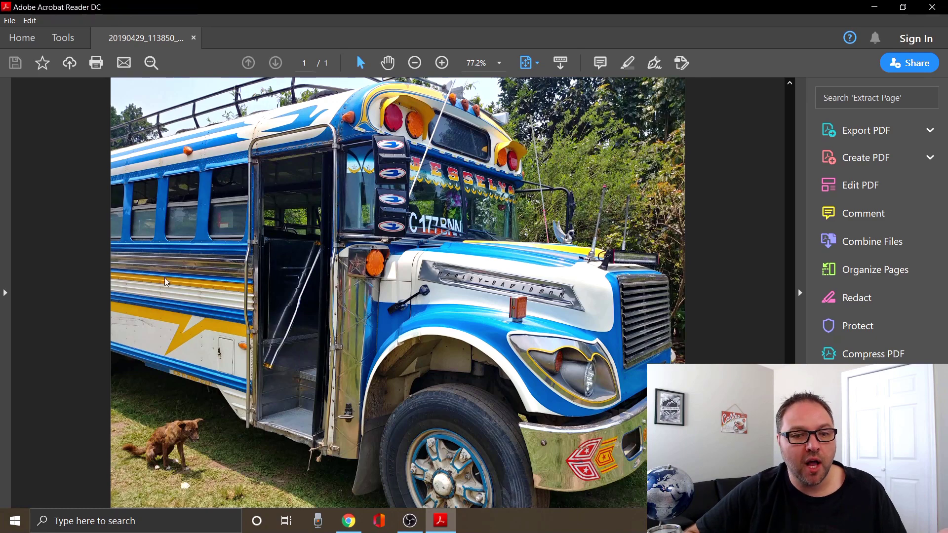
{"action": "key", "text": "ctrl+q"}
{"action": "double_click", "coordinate": [22, 383]}
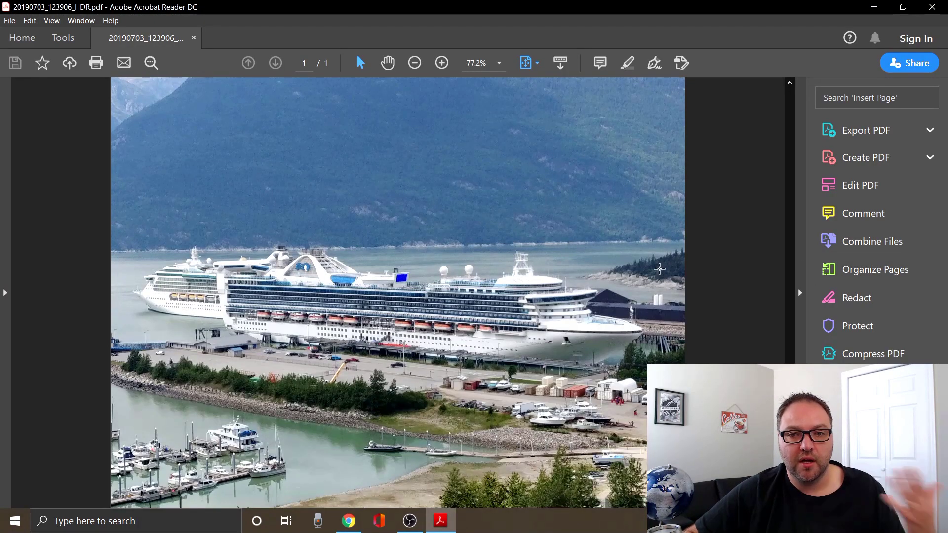
Close the cruise ship PDF in Acrobat Reader, returning to the jpg2pdf.com page
{"action": "left_click", "coordinate": [933, 7]}
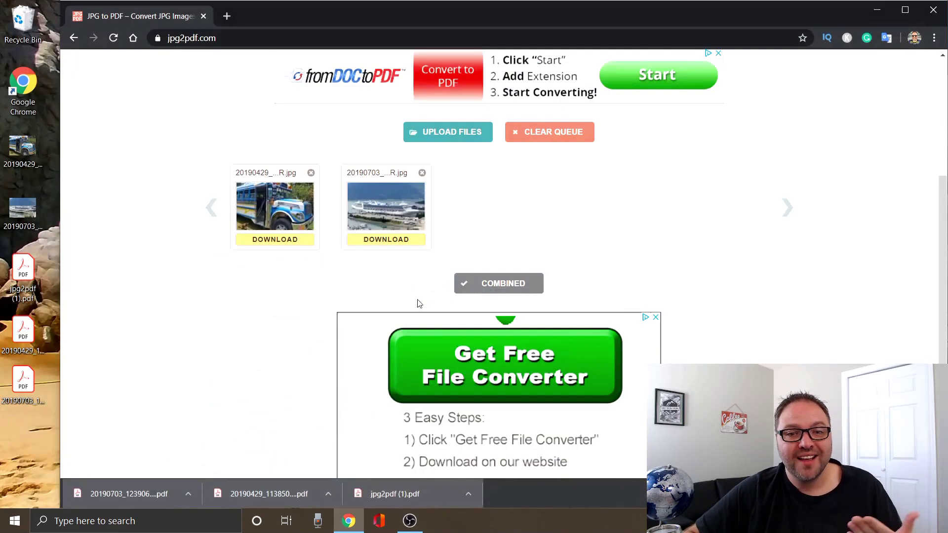